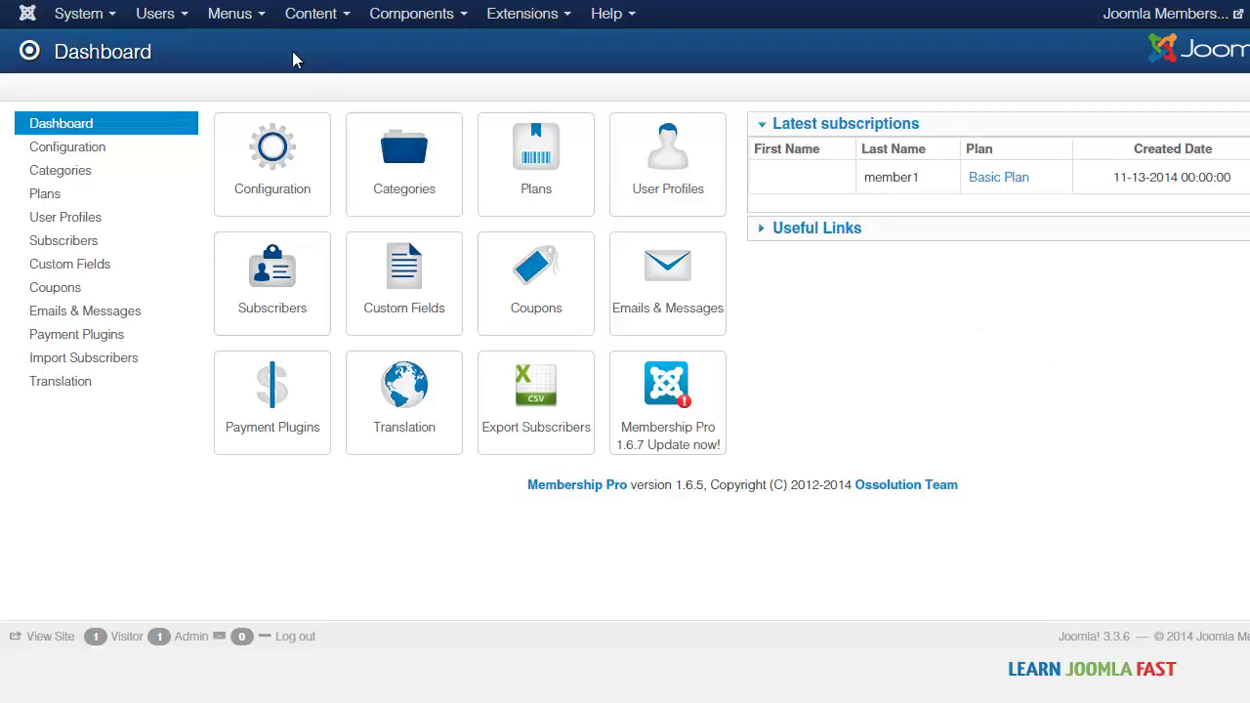
Add a user group titled "Subscriber Group" with Registered as its parent group, and save and close it
{"action": "left_click", "coordinate": [162, 16]}
{"action": "mouse_move", "coordinate": [173, 72]}
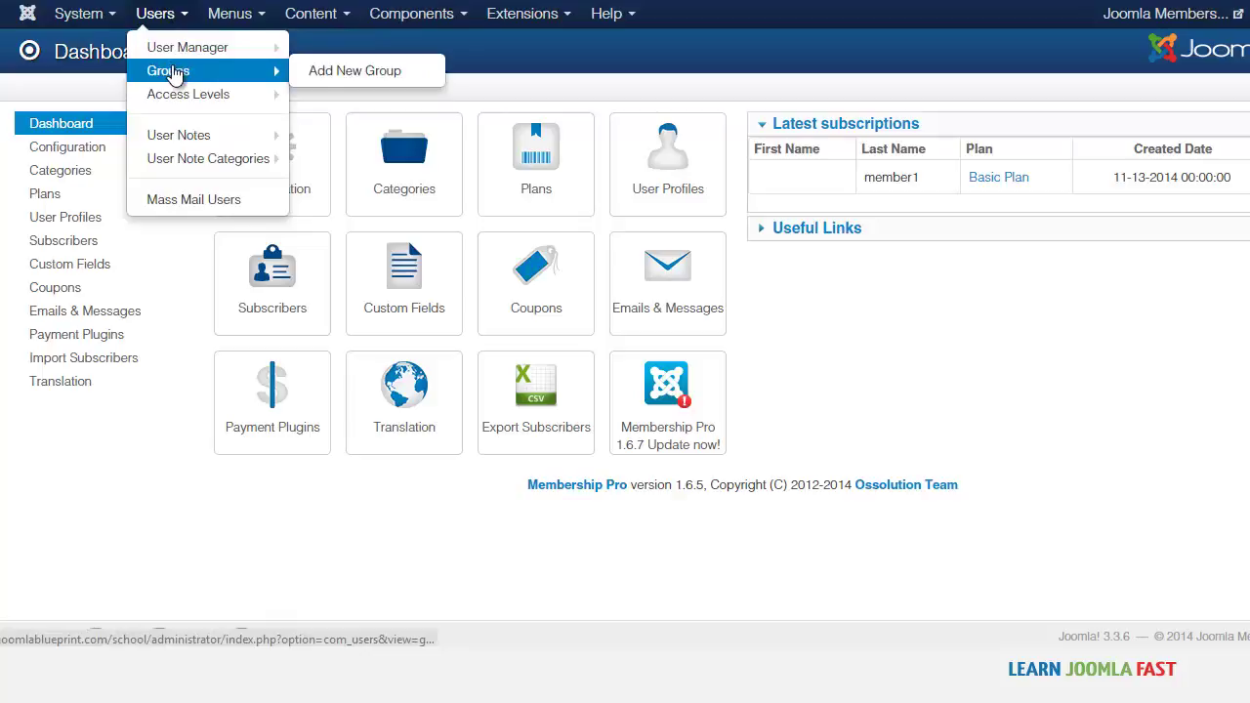
{"action": "left_click", "coordinate": [336, 75]}
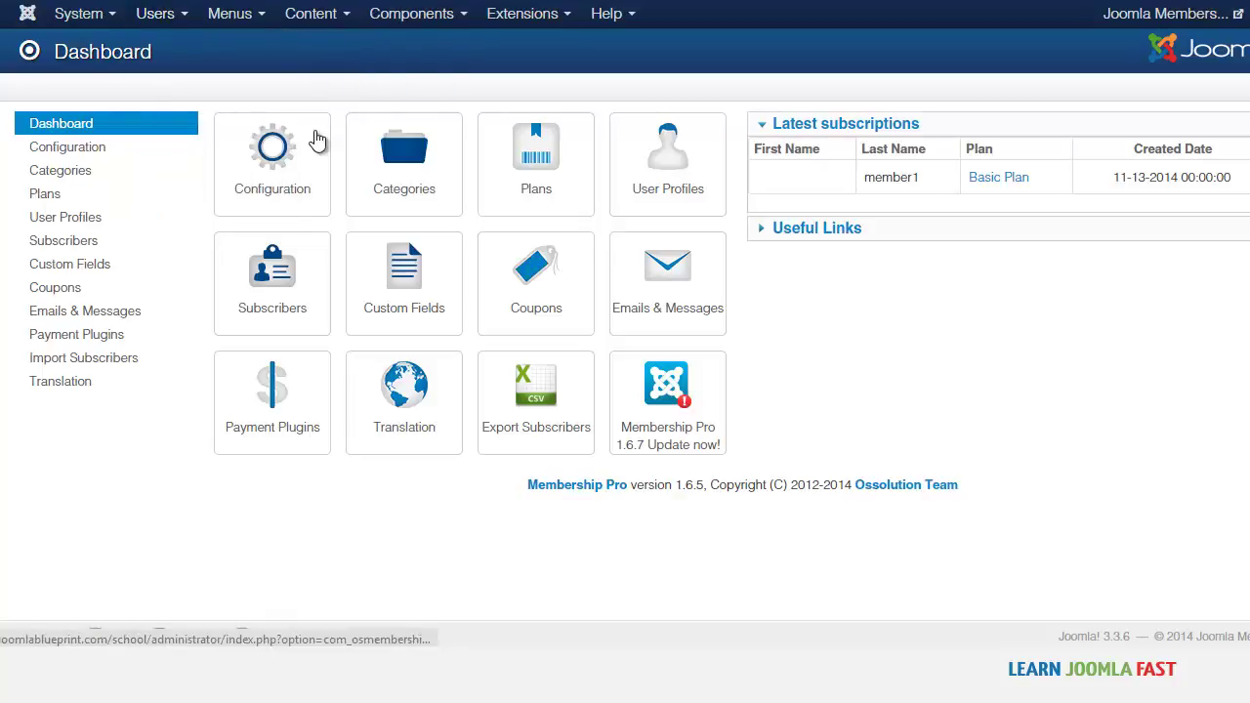
{"action": "left_click", "coordinate": [321, 210]}
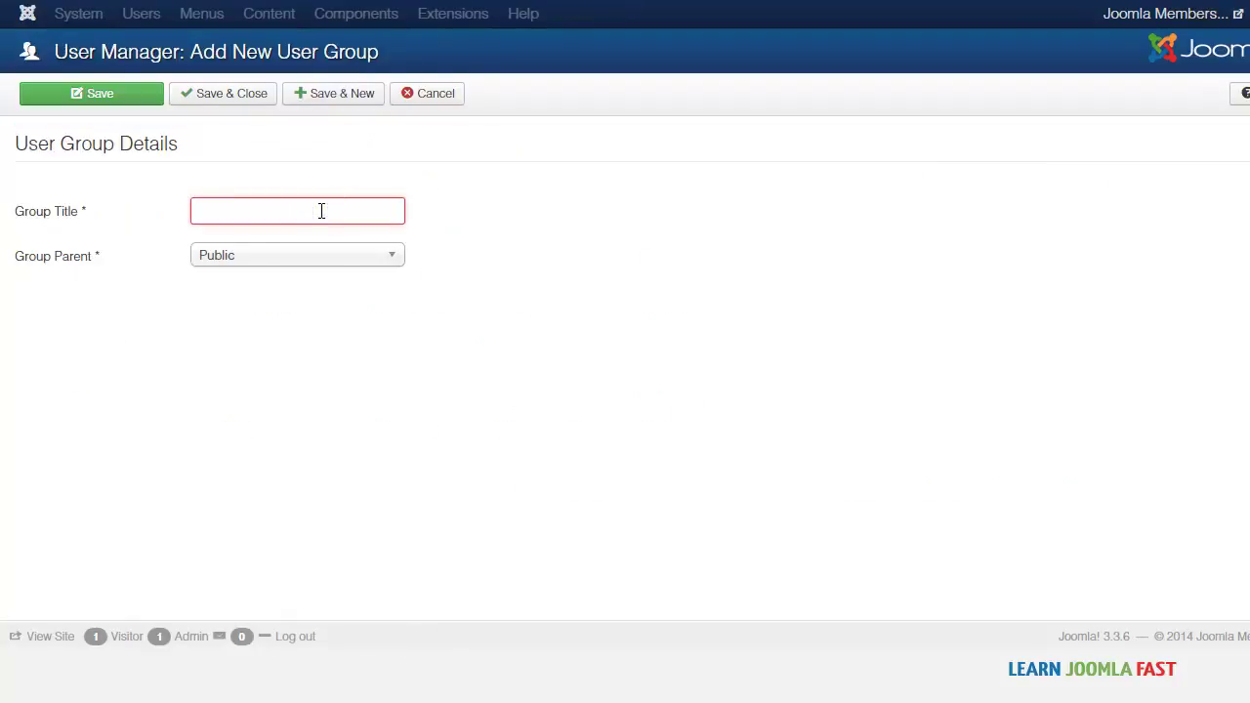
{"action": "type", "text": "Subscriber"}
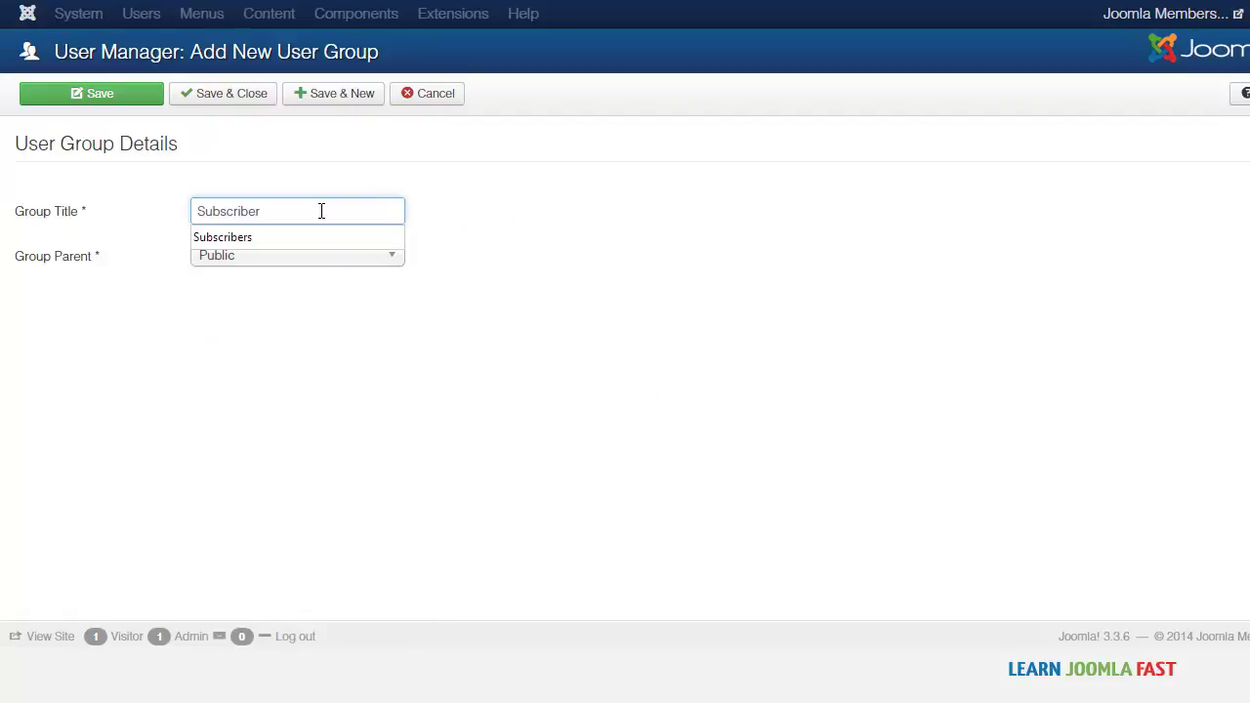
{"action": "type", "text": " Group"}
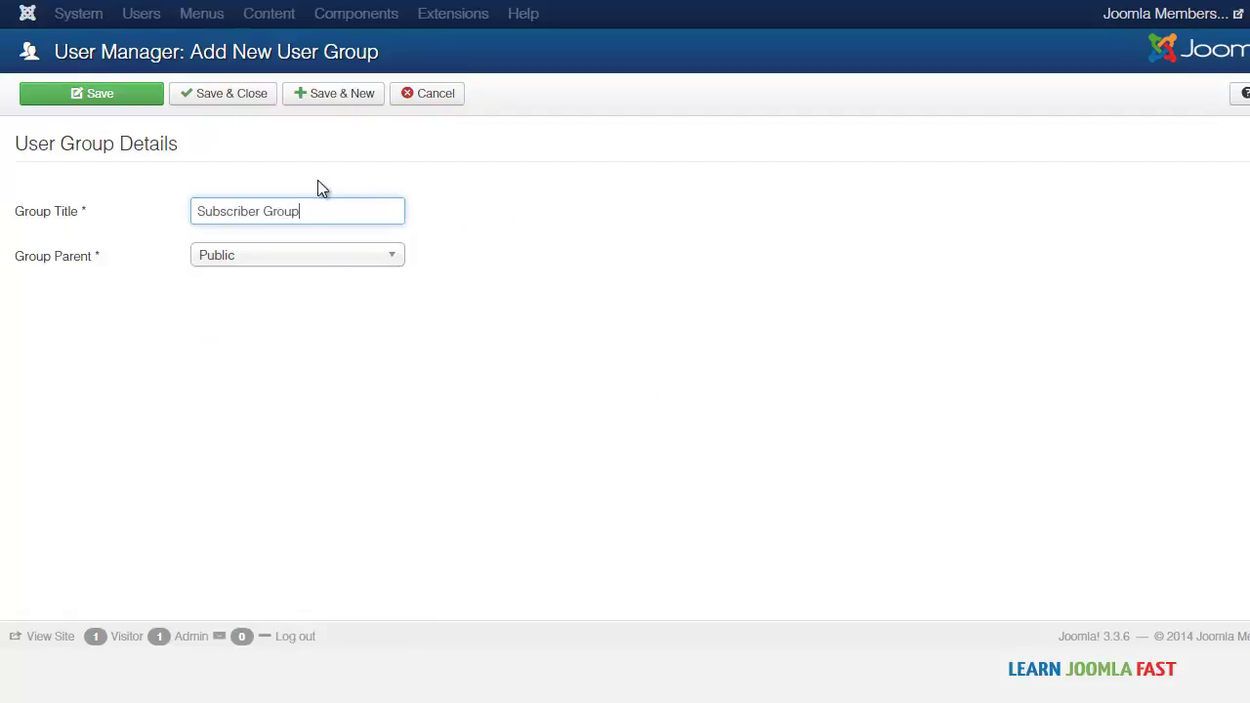
{"action": "left_click", "coordinate": [307, 254]}
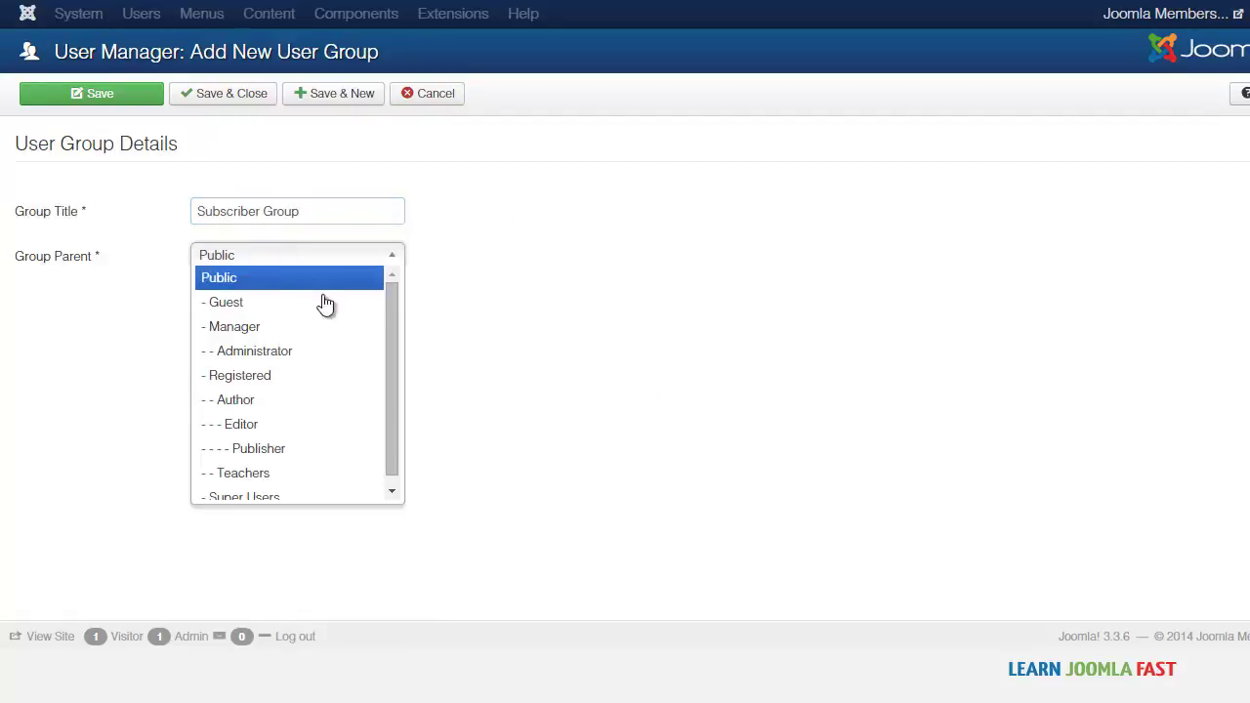
{"action": "left_click", "coordinate": [316, 375]}
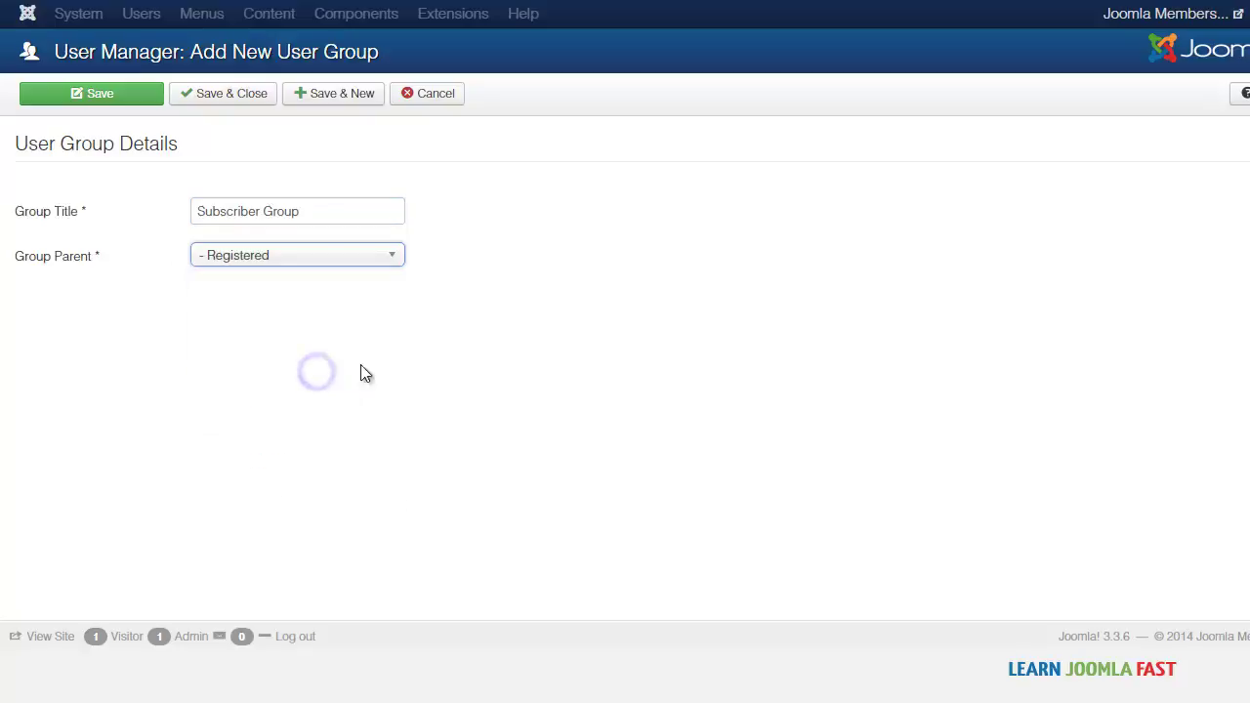
{"action": "left_click", "coordinate": [215, 94]}
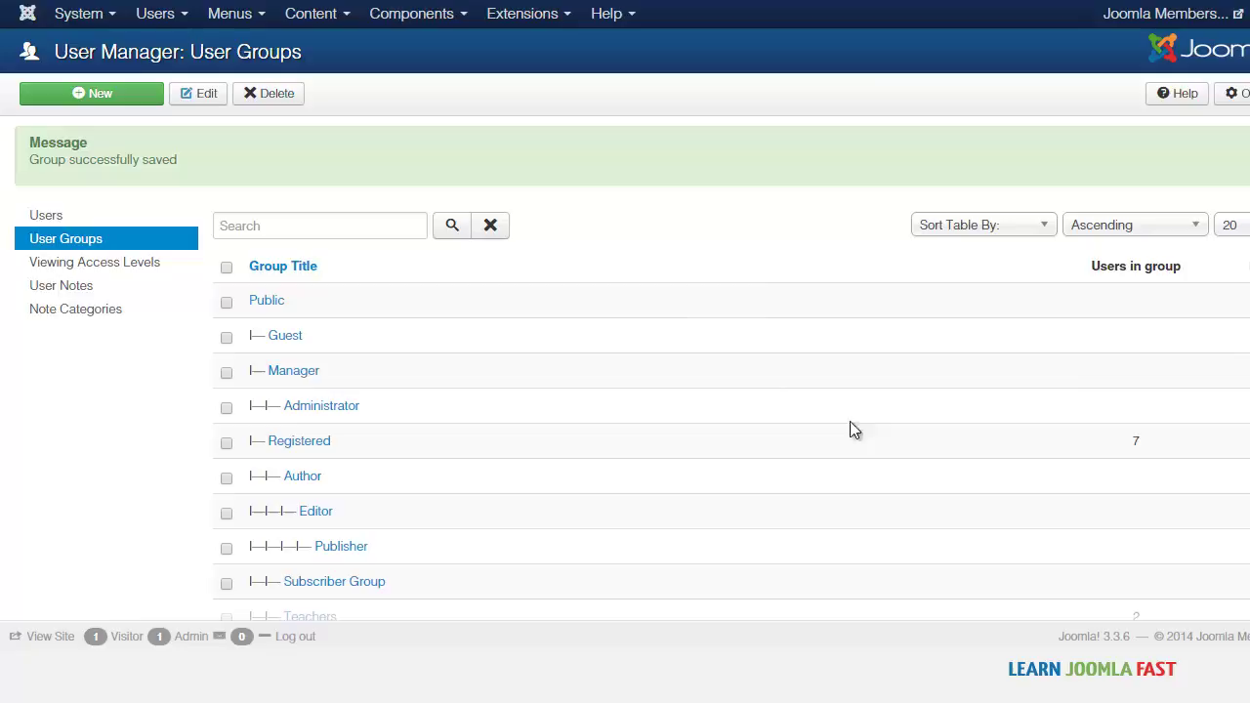
Create a new viewing access level titled "Subscribers Group"
{"action": "left_click", "coordinate": [98, 263]}
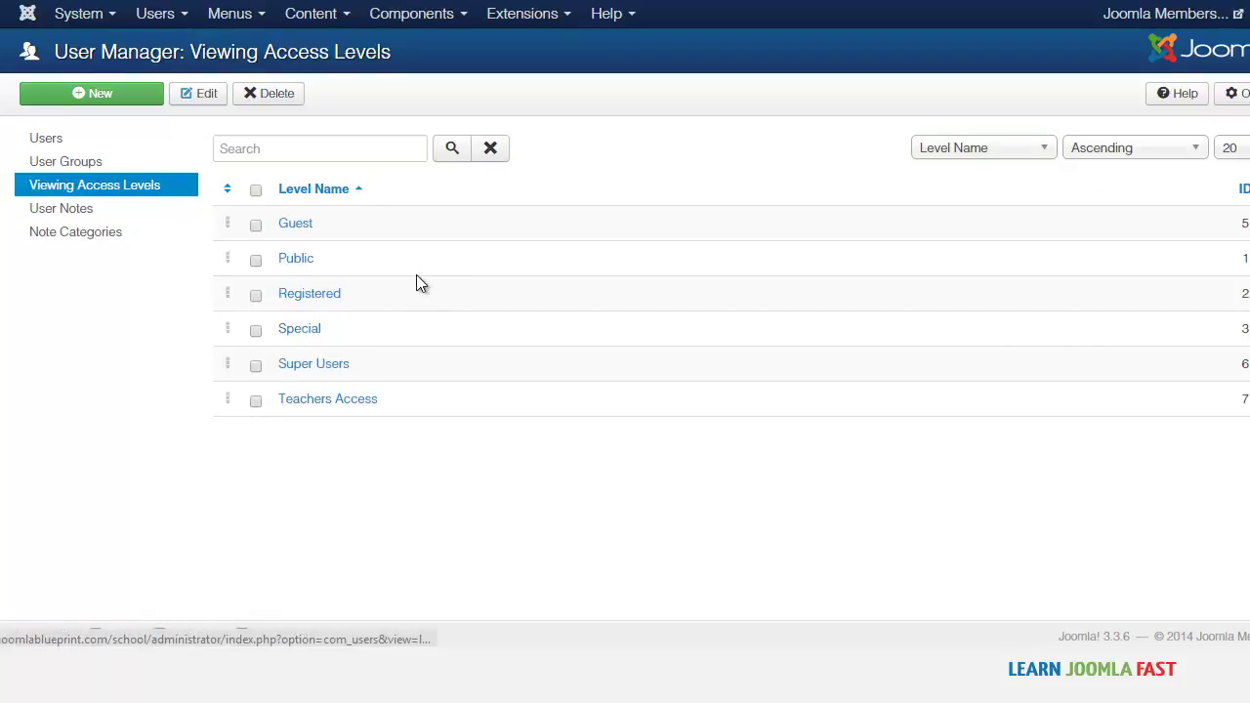
{"action": "left_click", "coordinate": [128, 101]}
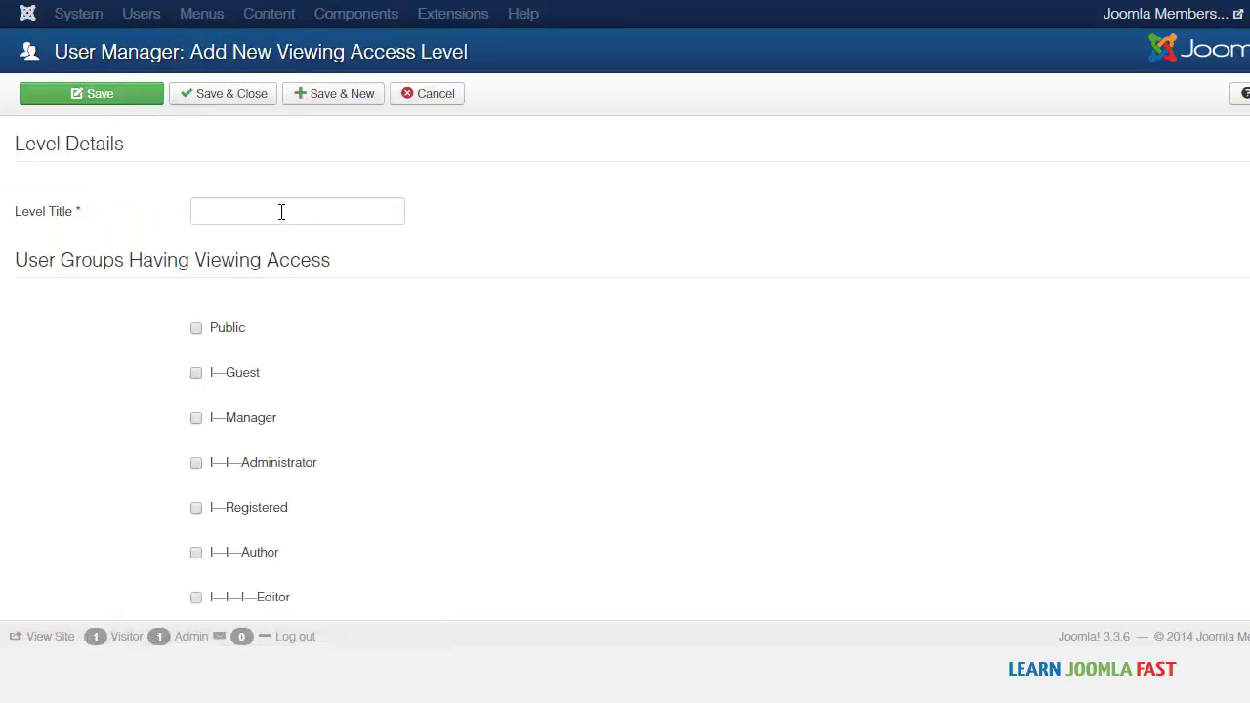
{"action": "left_click", "coordinate": [280, 213]}
{"action": "type", "text": "Su"}
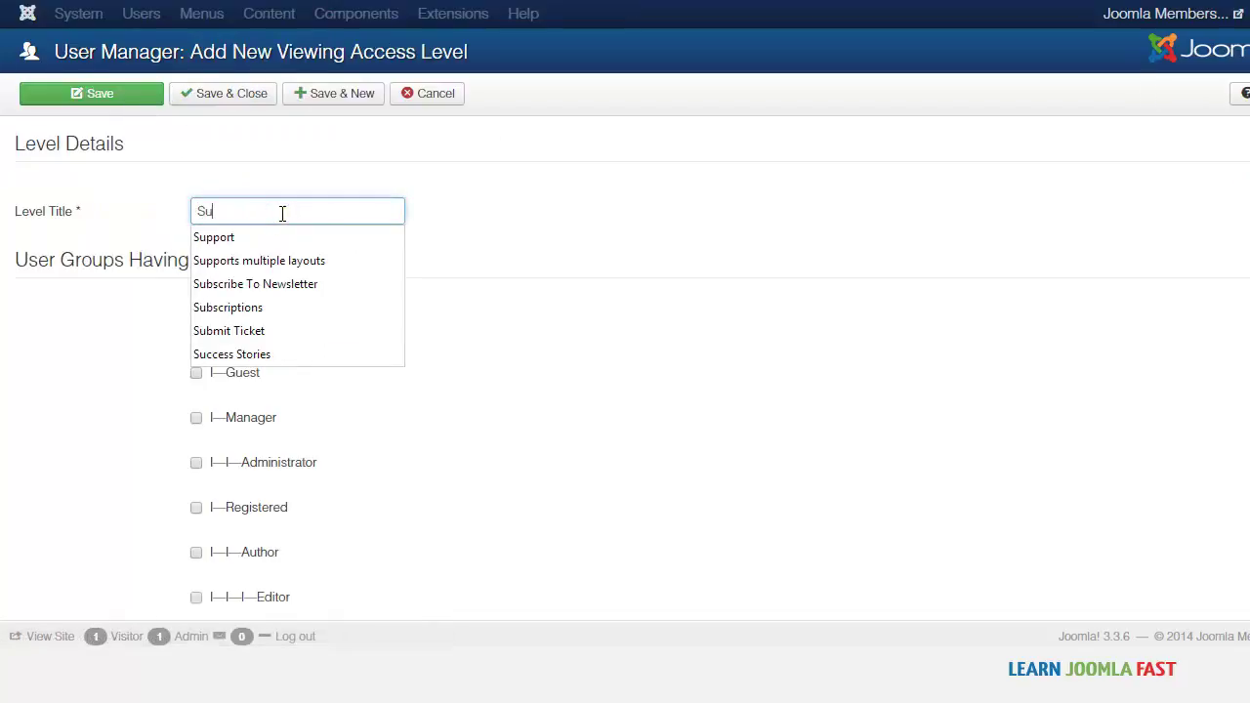
{"action": "type", "text": "b"}
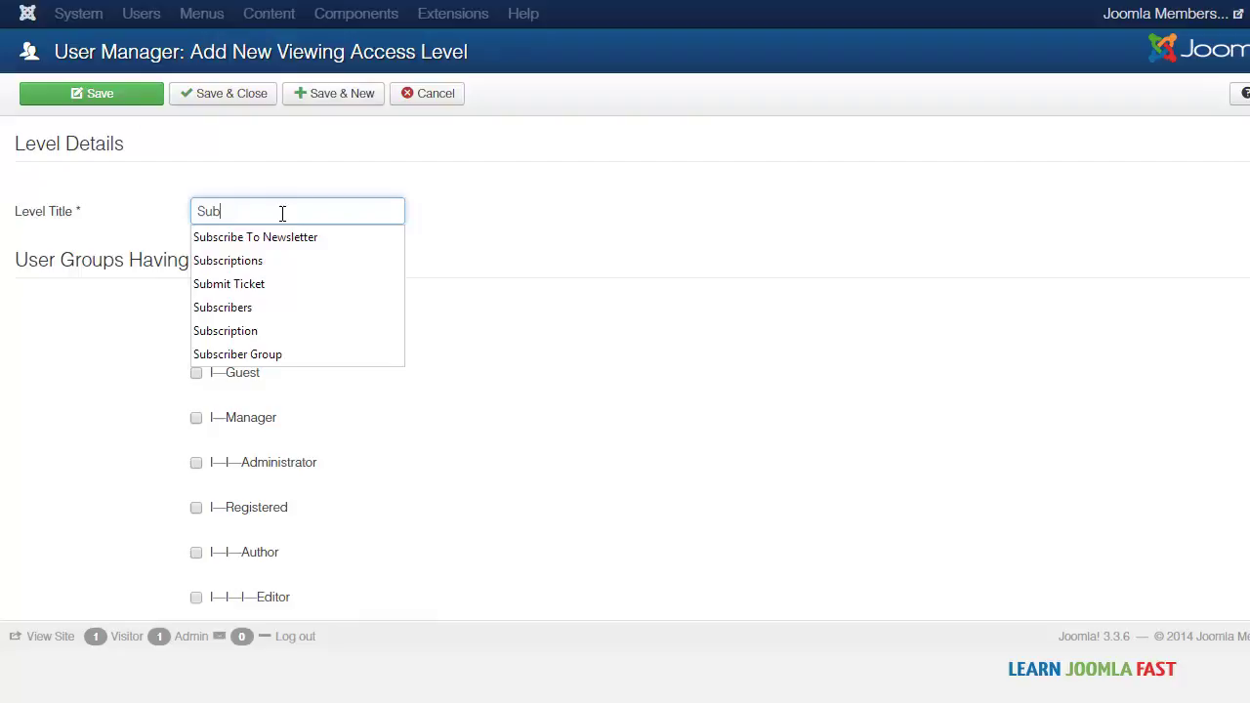
{"action": "type", "text": "scr"}
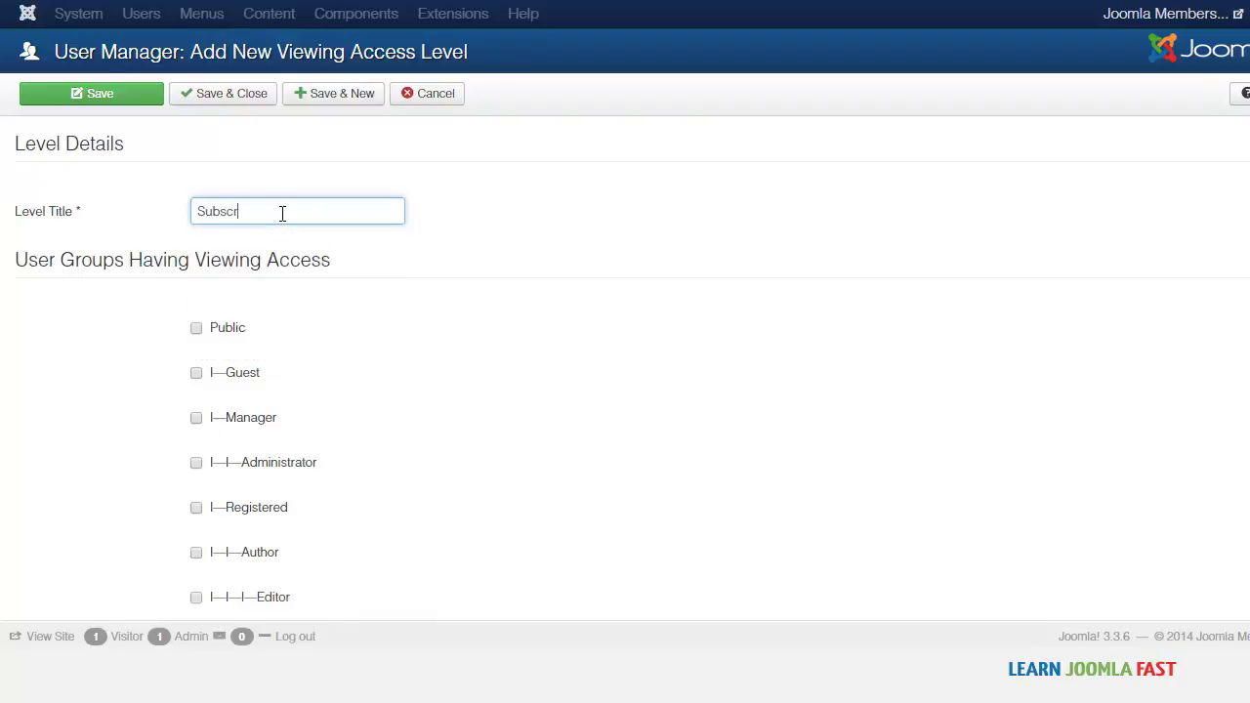
{"action": "type", "text": "ibers Group"}
Grant viewing access to the Subscriber Group and Registered user groups, and save and close the access level
{"action": "scroll", "coordinate": [1244, 271], "scroll_direction": "down", "scroll_amount": 3}
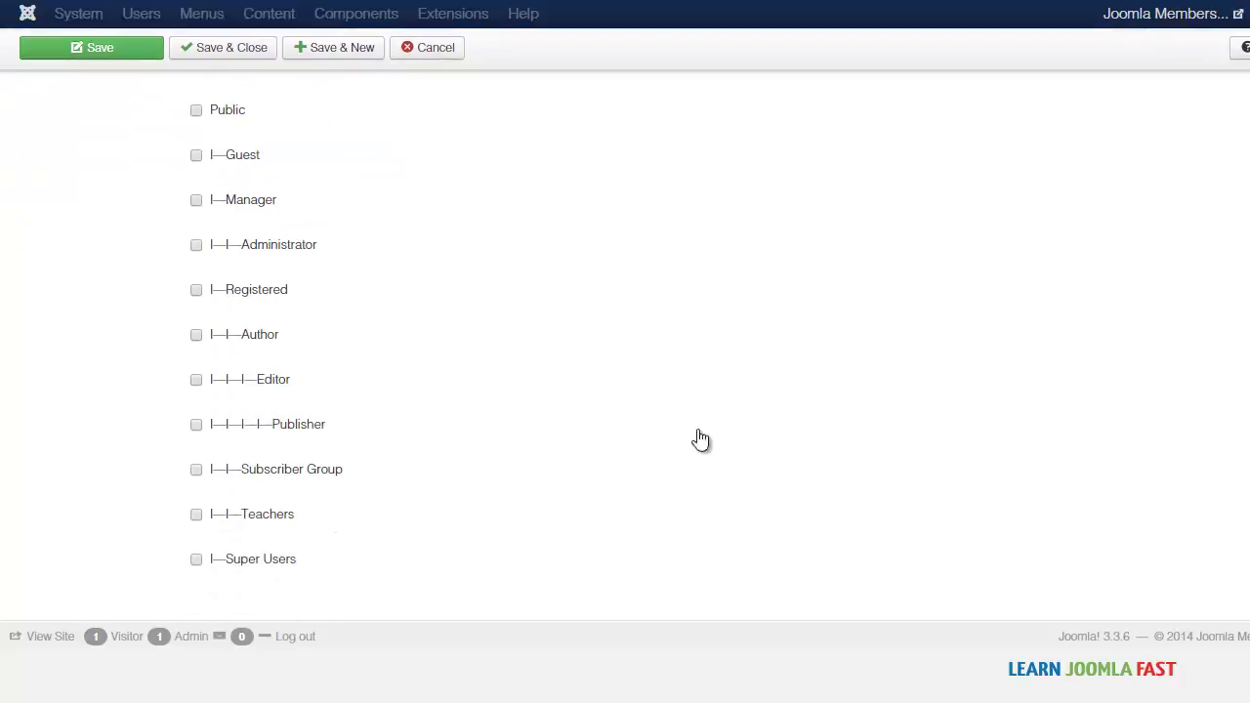
{"action": "left_click", "coordinate": [196, 467]}
{"action": "left_click", "coordinate": [198, 293]}
{"action": "scroll", "coordinate": [350, 172], "scroll_direction": "up", "scroll_amount": 3}
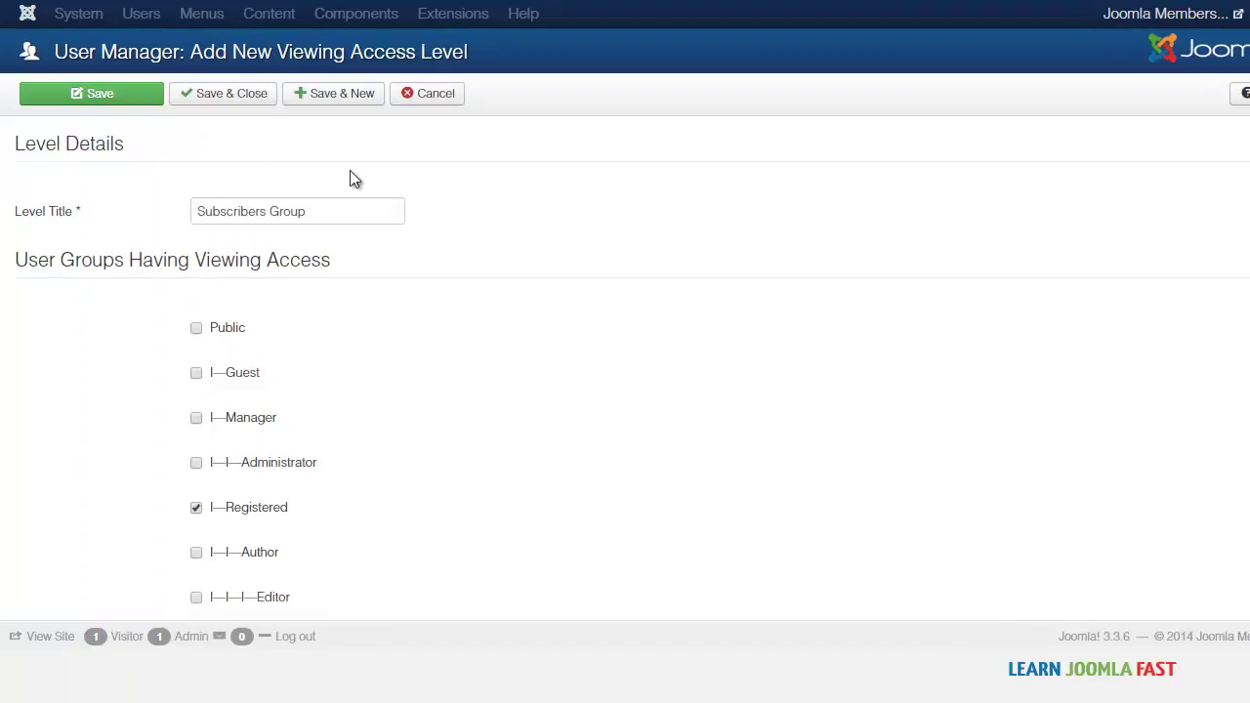
{"action": "left_click", "coordinate": [208, 94]}
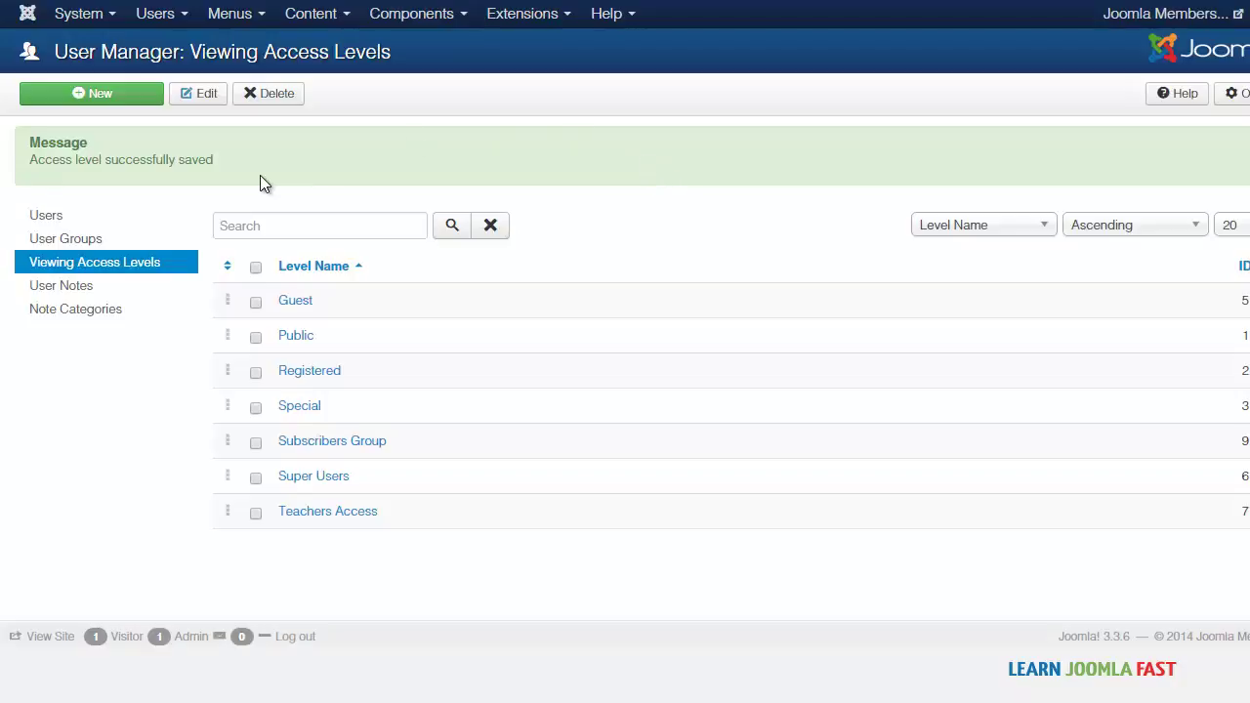
Open the Basic Plan from Membership Pro's subscription plans for editing
{"action": "left_click", "coordinate": [436, 25]}
{"action": "mouse_move", "coordinate": [455, 195]}
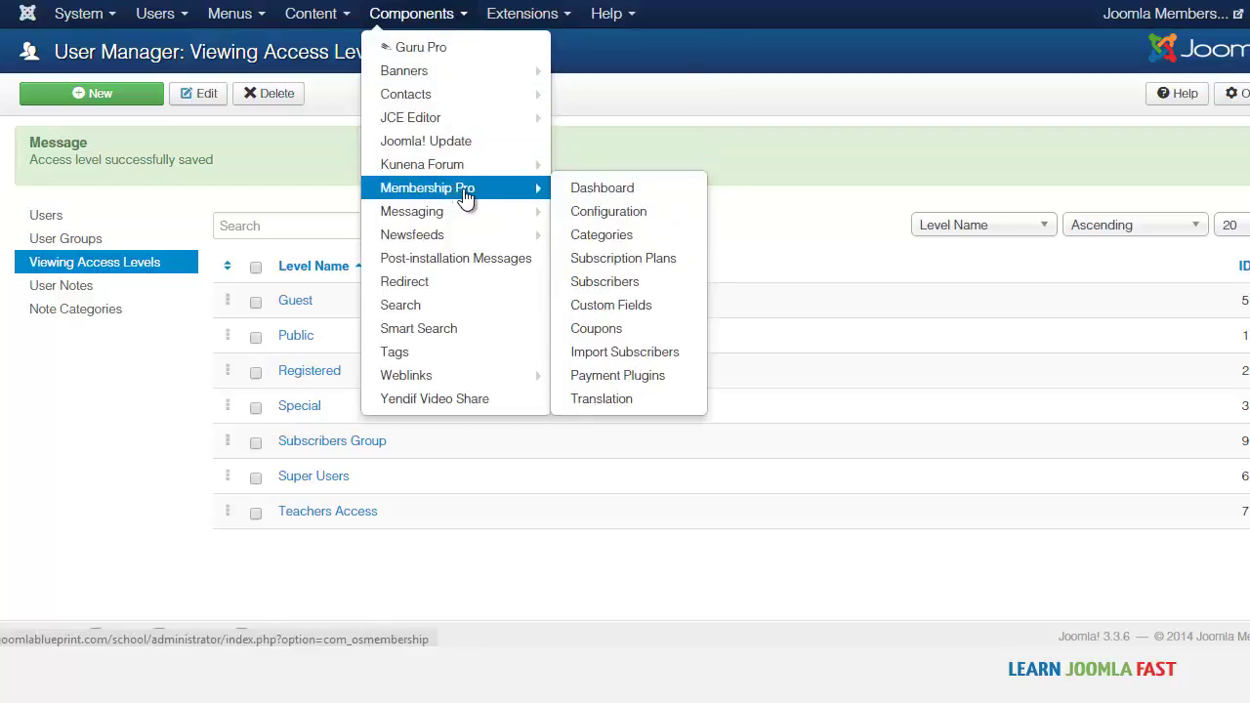
{"action": "left_click", "coordinate": [625, 257]}
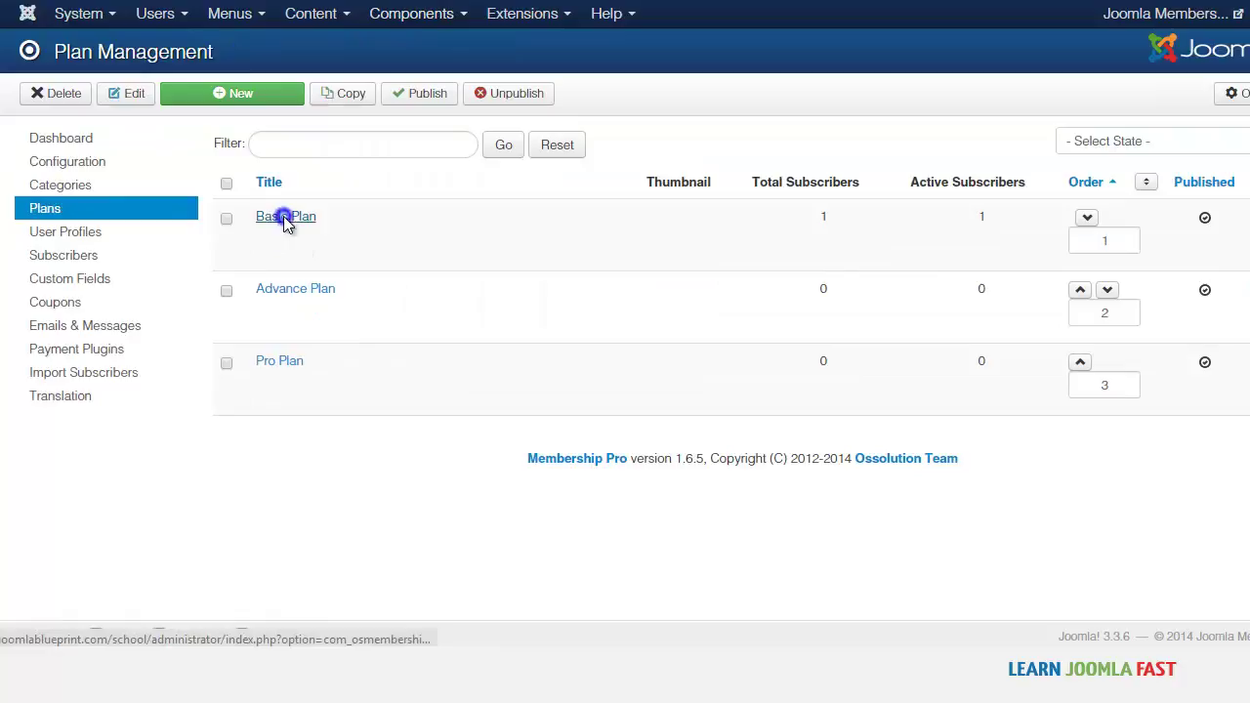
{"action": "left_click", "coordinate": [283, 215]}
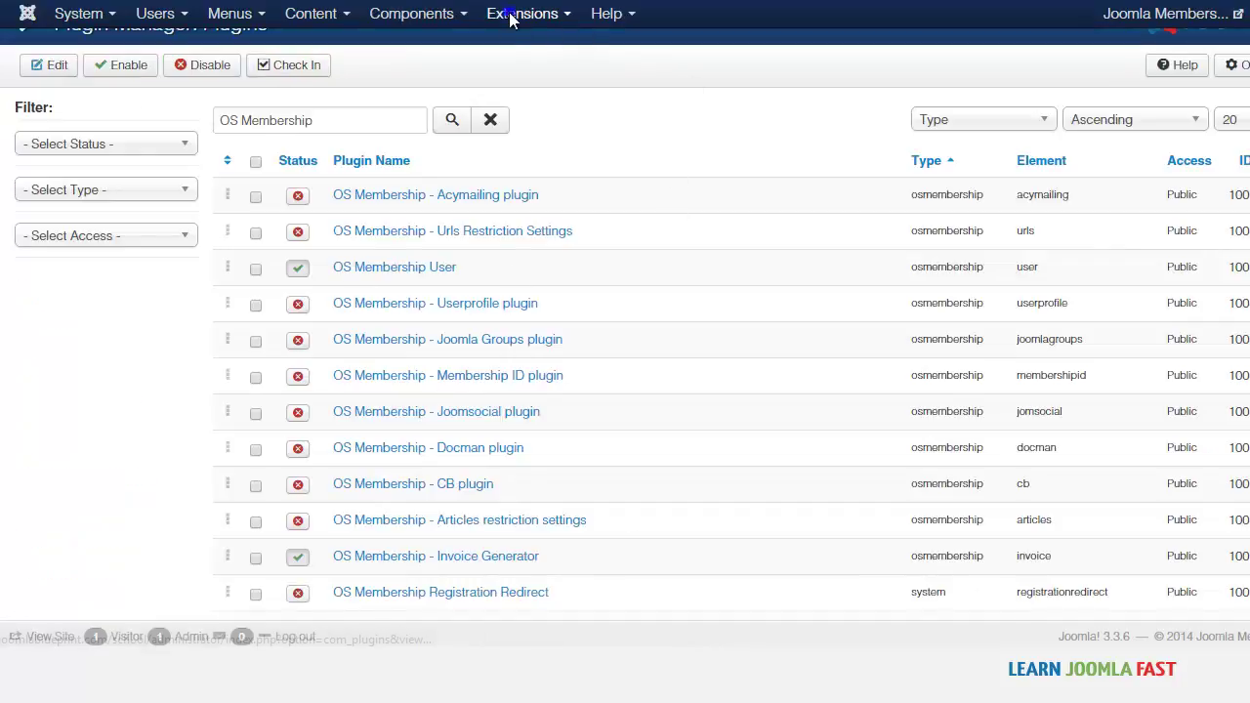
Enable the OS Membership - Joomla Groups plugin among the site's plugins
{"action": "left_click", "coordinate": [516, 13]}
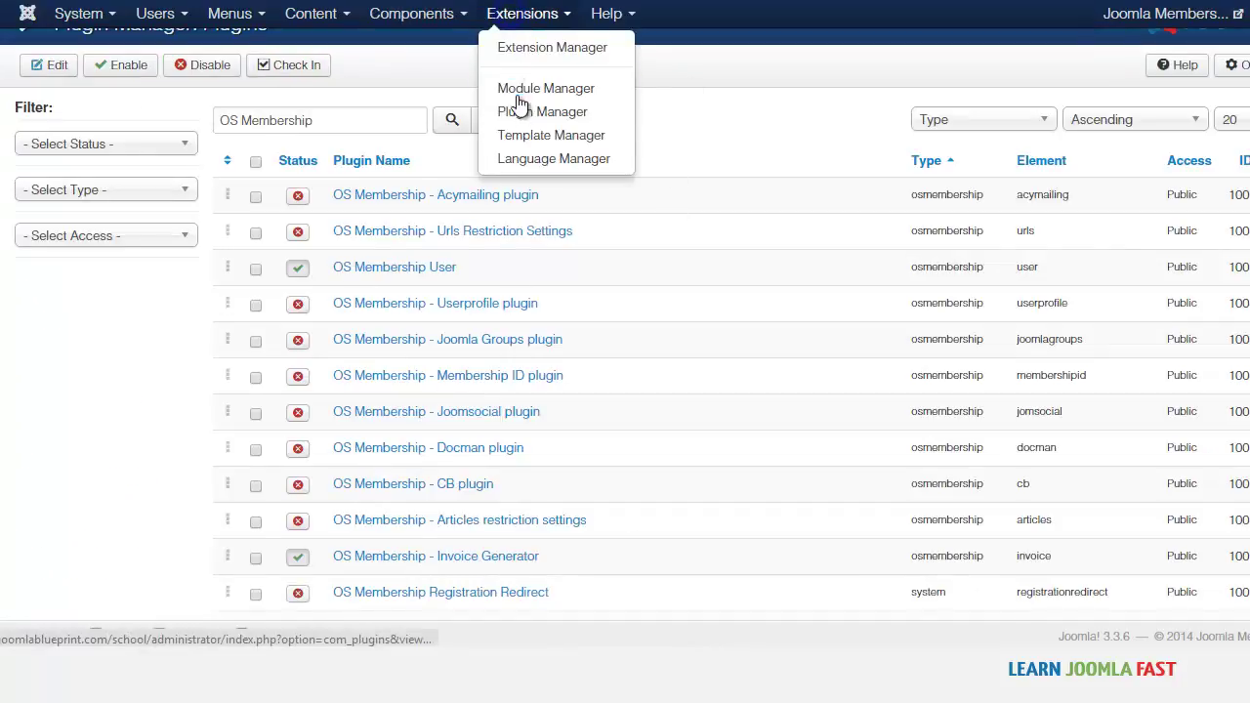
{"action": "left_click", "coordinate": [621, 116]}
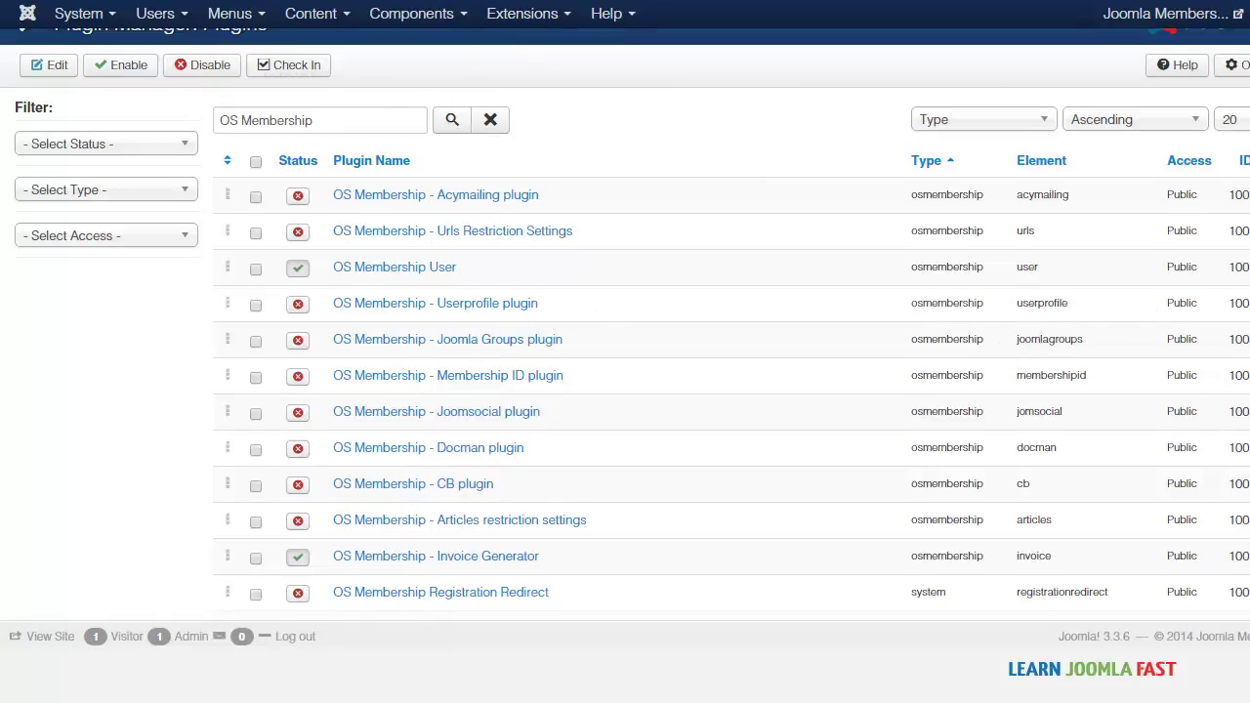
{"action": "scroll", "coordinate": [426, 348], "scroll_direction": "up", "scroll_amount": 1}
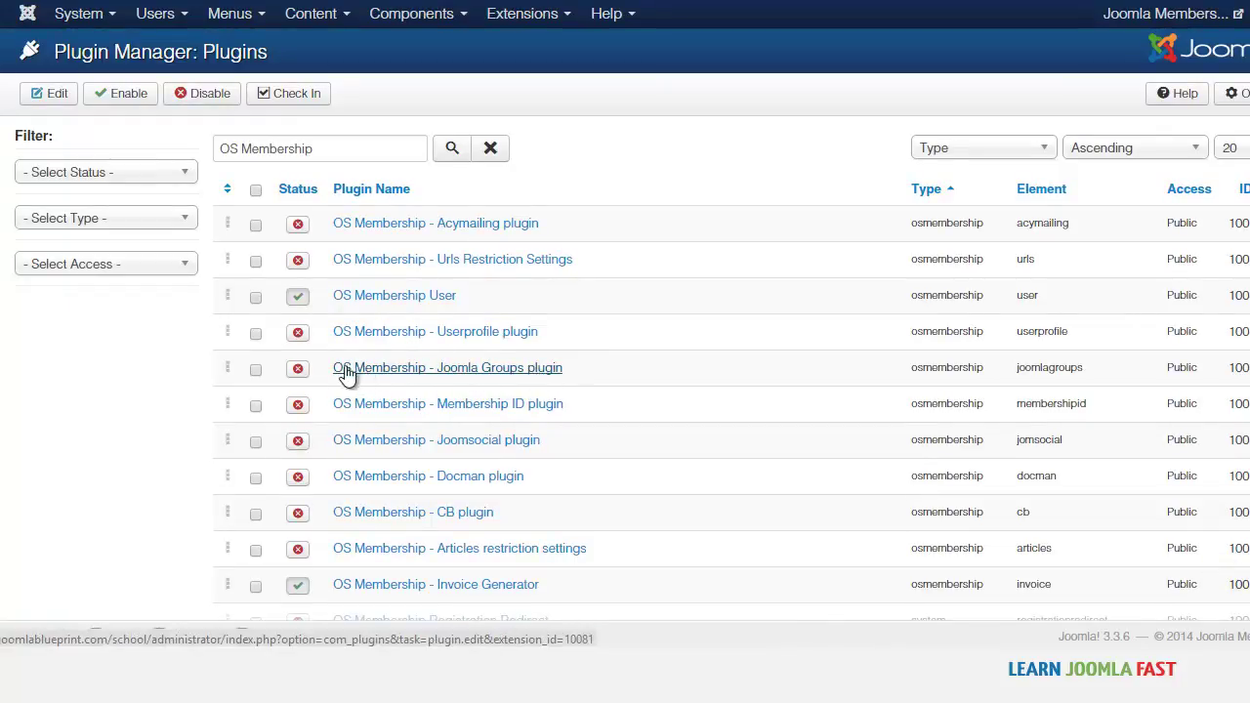
{"action": "left_click", "coordinate": [299, 370]}
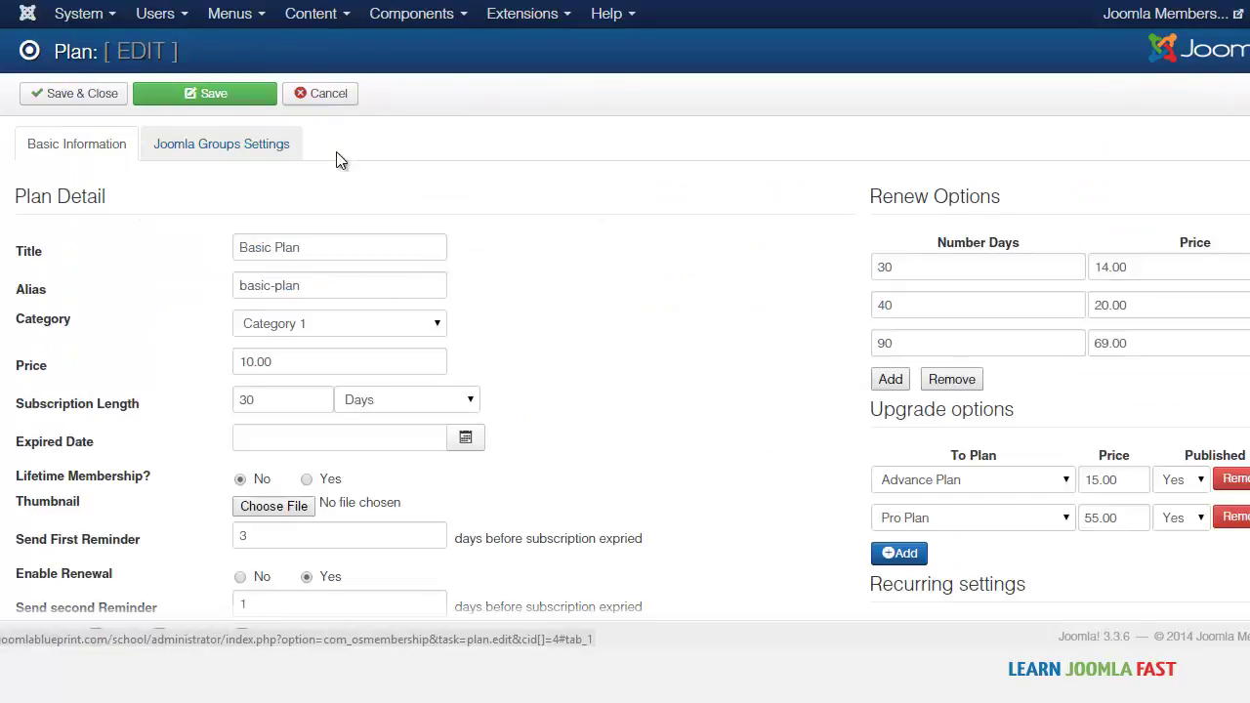
In the Basic Plan's Joomla groups settings, choose Subscriber Group for both assignment on subscription and removal on expiry, and save the plan
{"action": "left_click", "coordinate": [336, 153]}
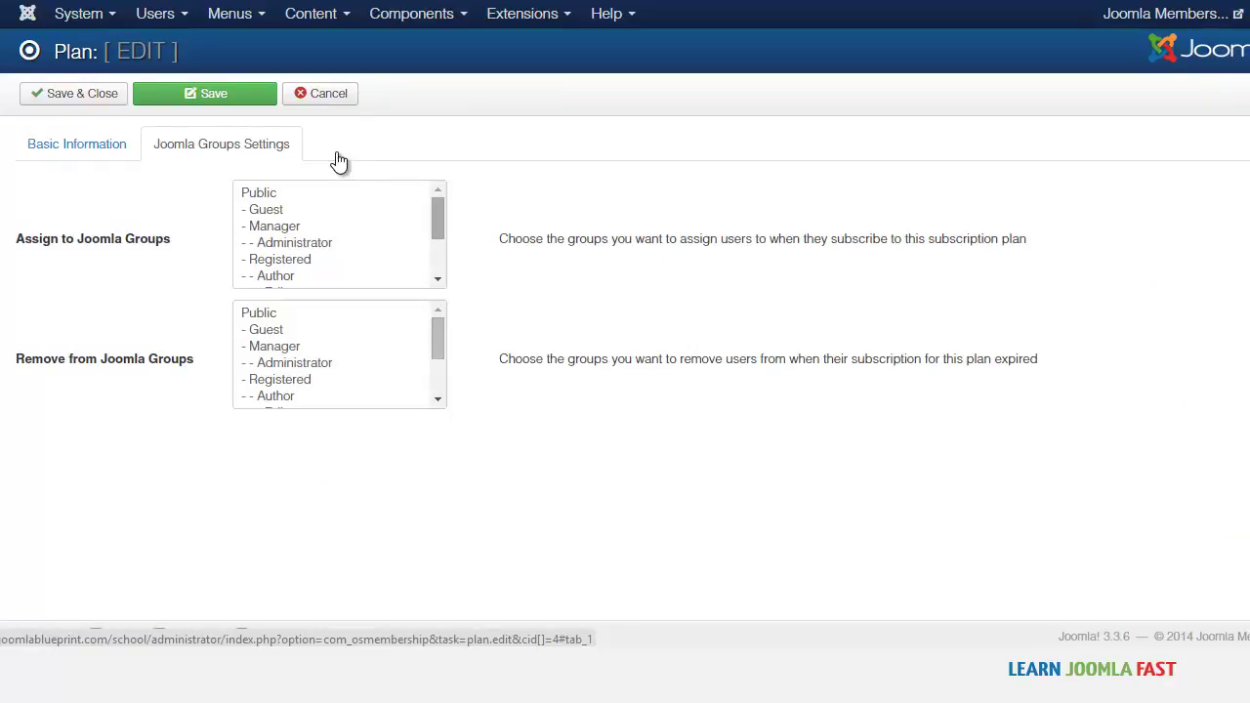
{"action": "scroll", "coordinate": [338, 161], "scroll_direction": "down", "scroll_amount": 2}
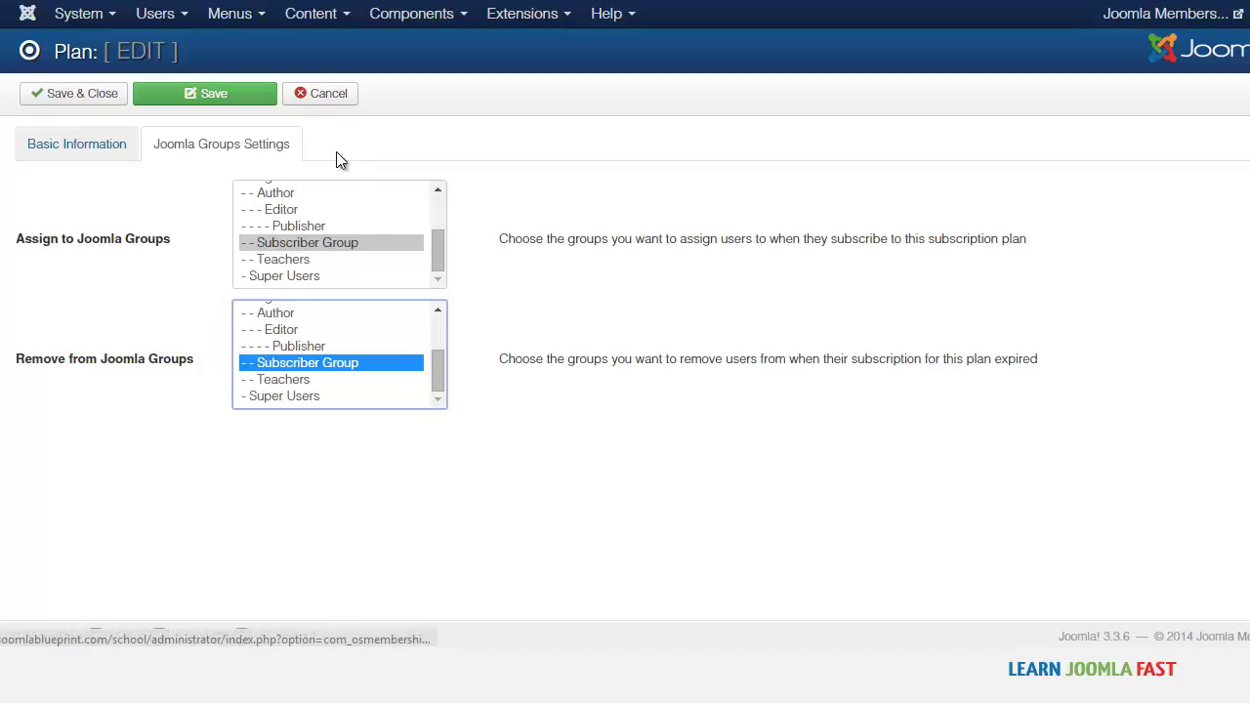
{"action": "key", "text": "Return"}
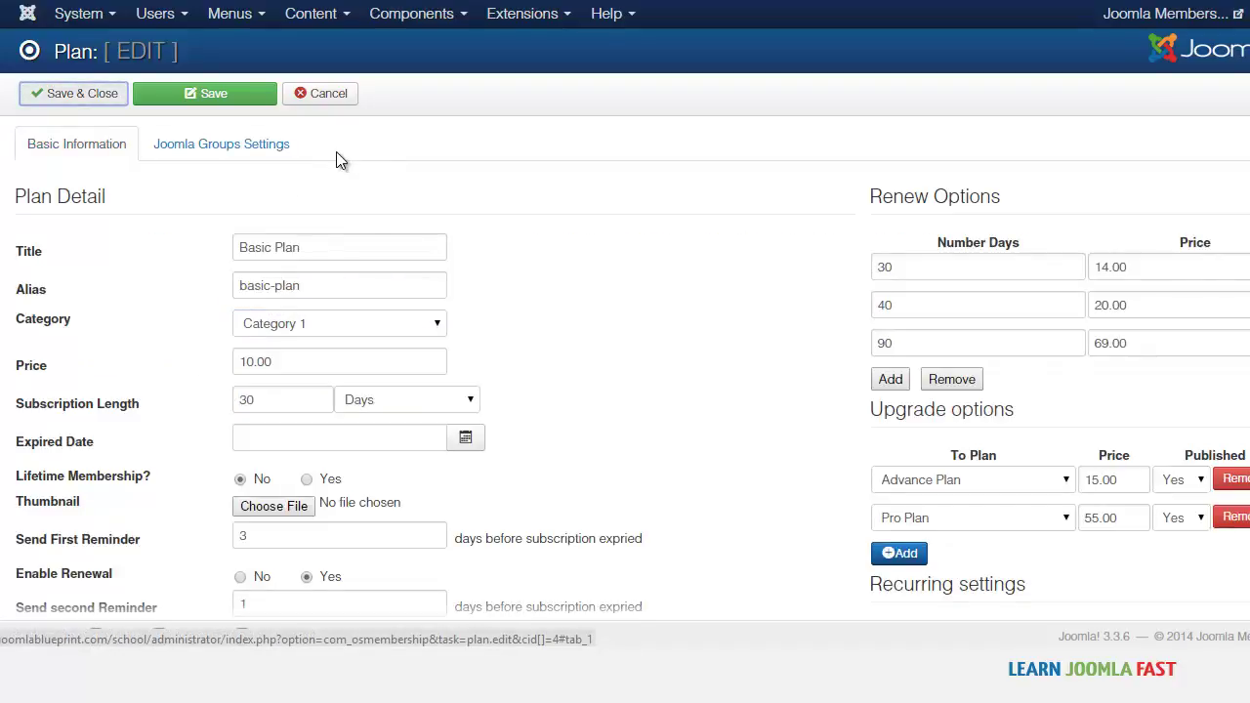